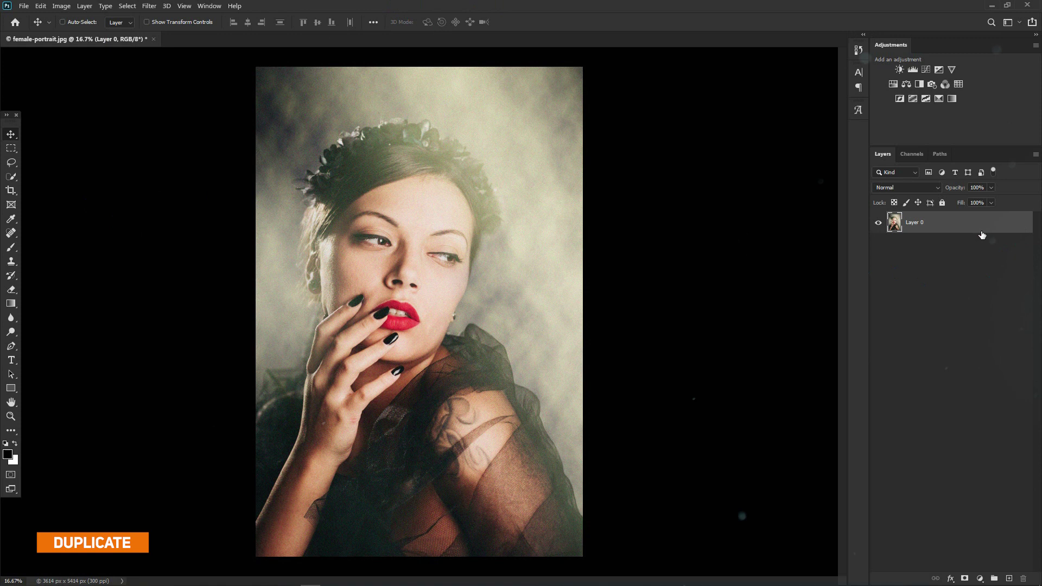
Duplicate the portrait layer and set Reduce Noise on the copy to Strength 10, Reduce Color Noise 90%.
key("ctrl+j")
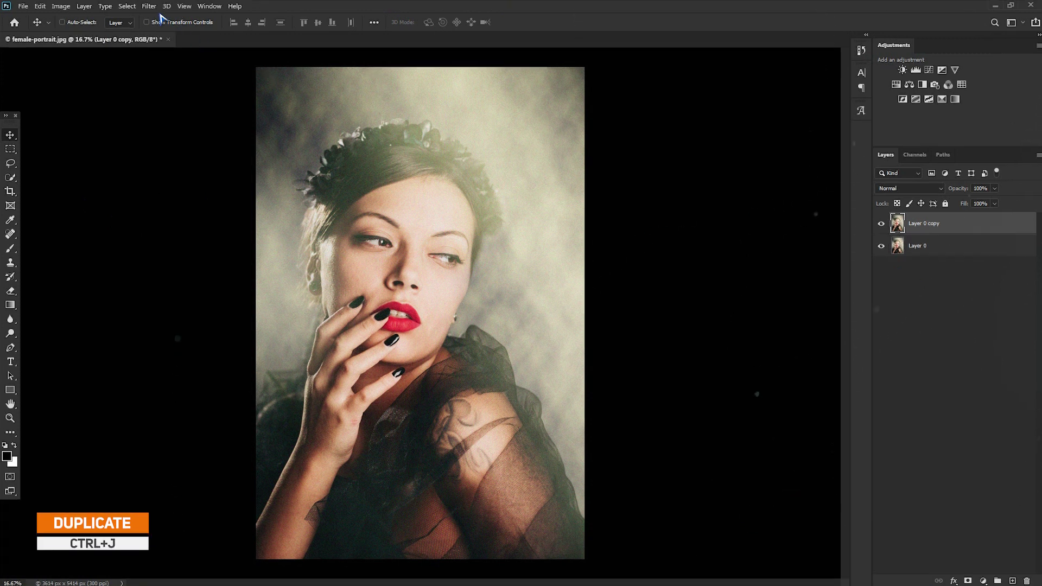
left_click(149, 6)
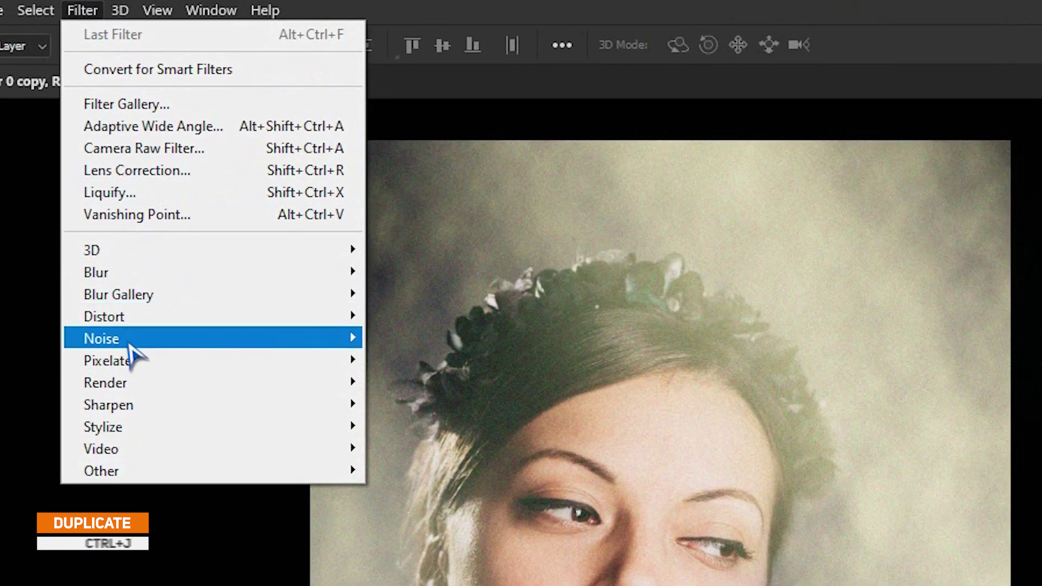
mouse_move(158, 161)
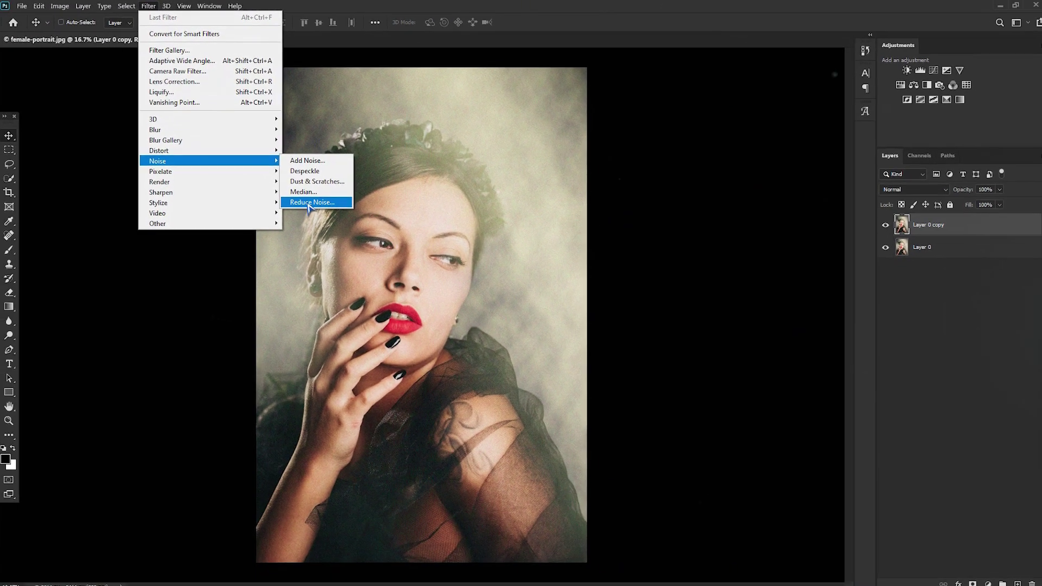
left_click(336, 258)
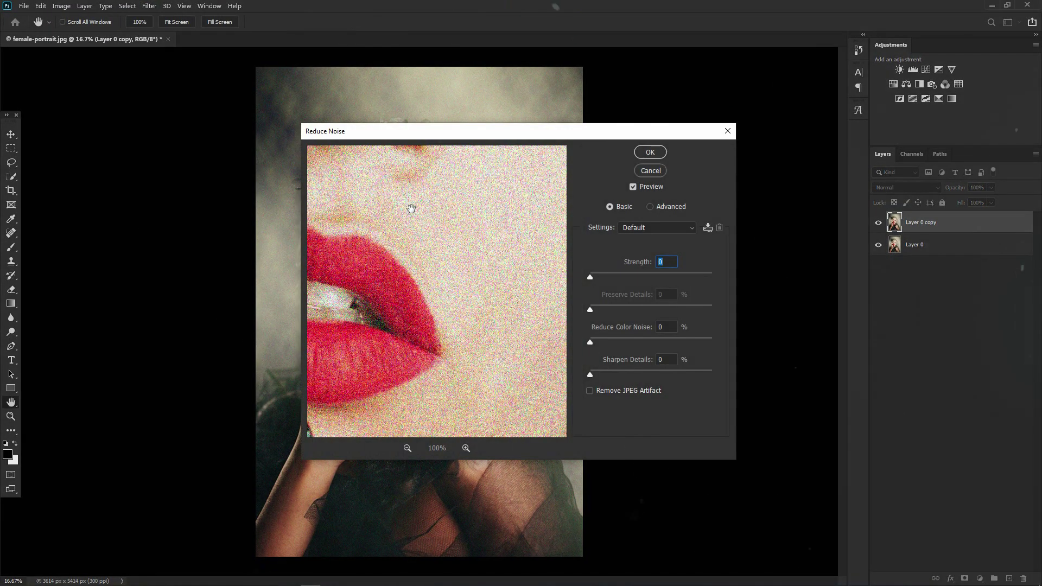
left_click_drag(412, 210, 491, 300)
left_click_drag(358, 208, 400, 320)
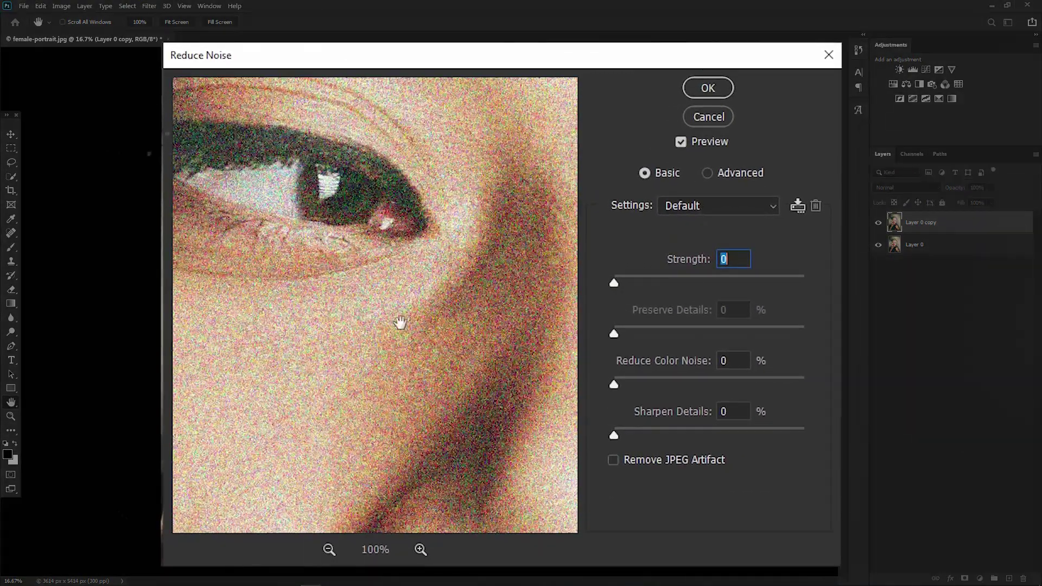
left_click_drag(372, 269, 415, 298)
mouse_move(616, 282)
left_mouse_down()
mouse_move(698, 304)
mouse_move(809, 313)
left_mouse_up()
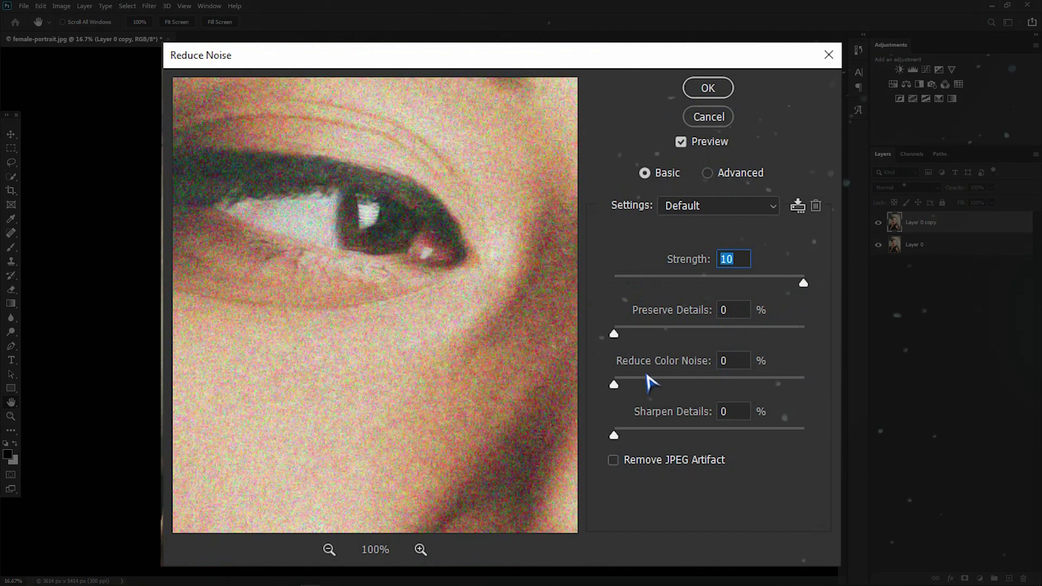
left_click(615, 383)
mouse_move(615, 383)
left_mouse_down()
mouse_move(803, 389)
mouse_move(785, 385)
left_mouse_up()
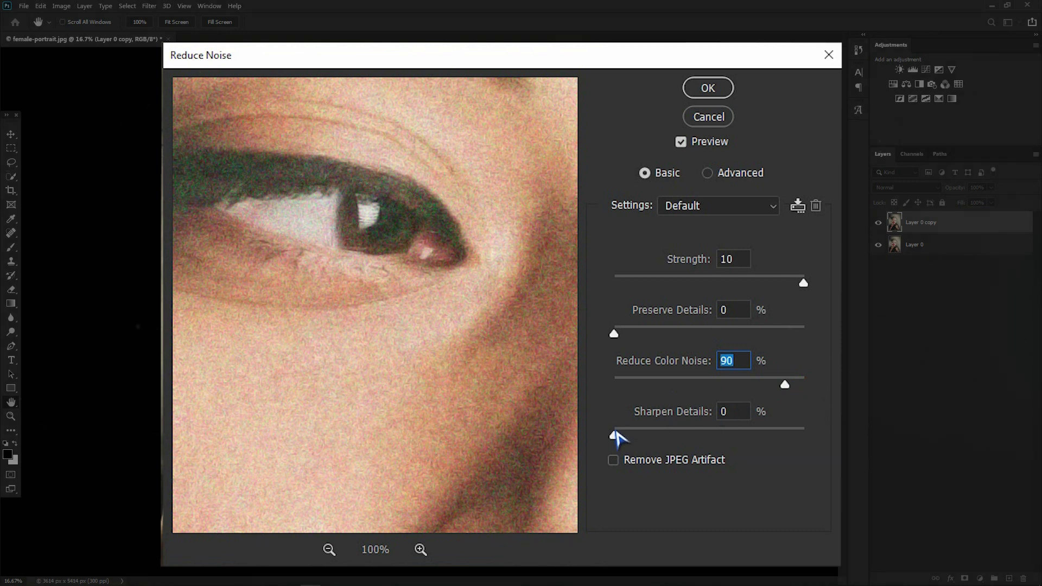
mouse_move(614, 333)
left_mouse_down()
mouse_move(648, 333)
mouse_move(585, 324)
left_mouse_up()
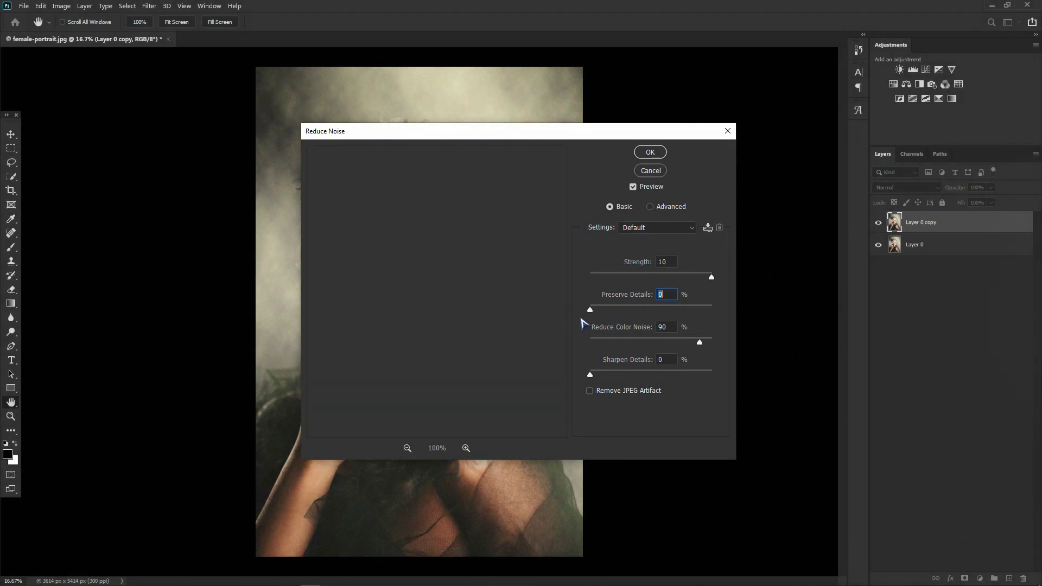
Apply the noise reduction, zoom into the eyes and nose, and toggle Layer 0 copy to compare.
left_click(646, 154)
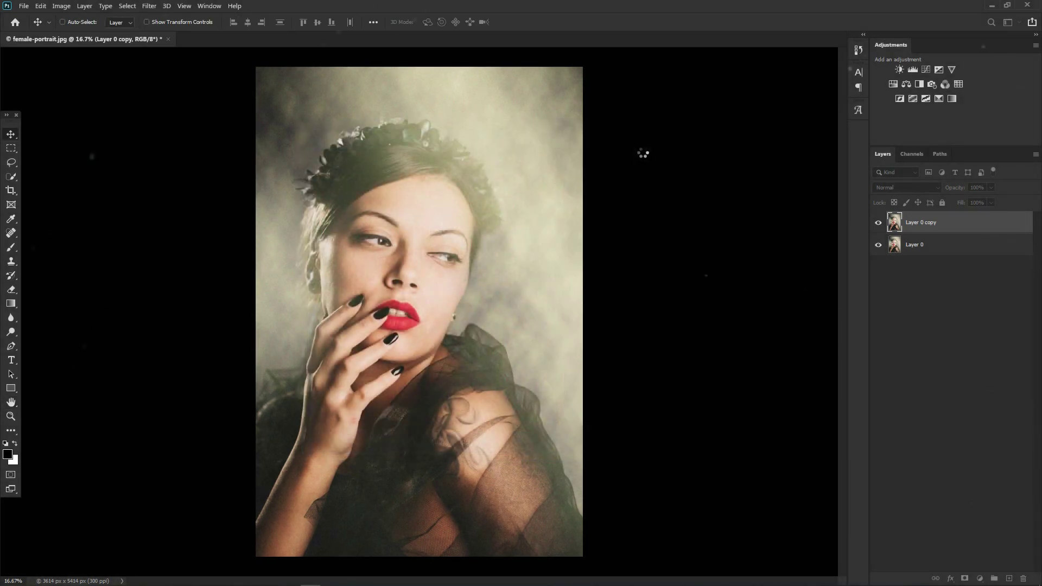
scroll(401, 262, "up", 5)
scroll(401, 262, "up", 3)
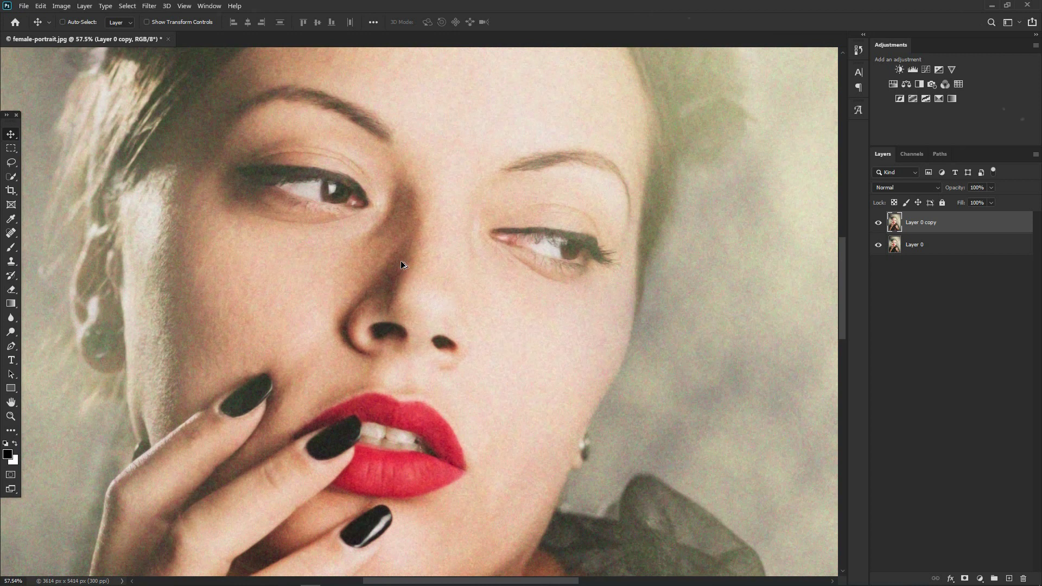
scroll(401, 262, "up", 4)
scroll(379, 267, "up", 2)
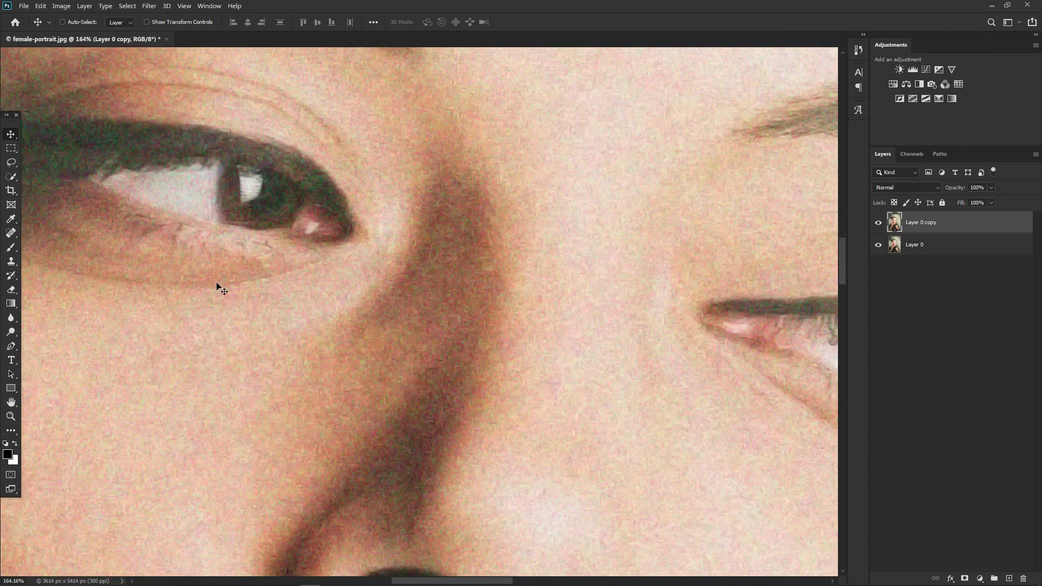
scroll(310, 262, "up", 1)
left_click_drag(309, 262, 420, 258)
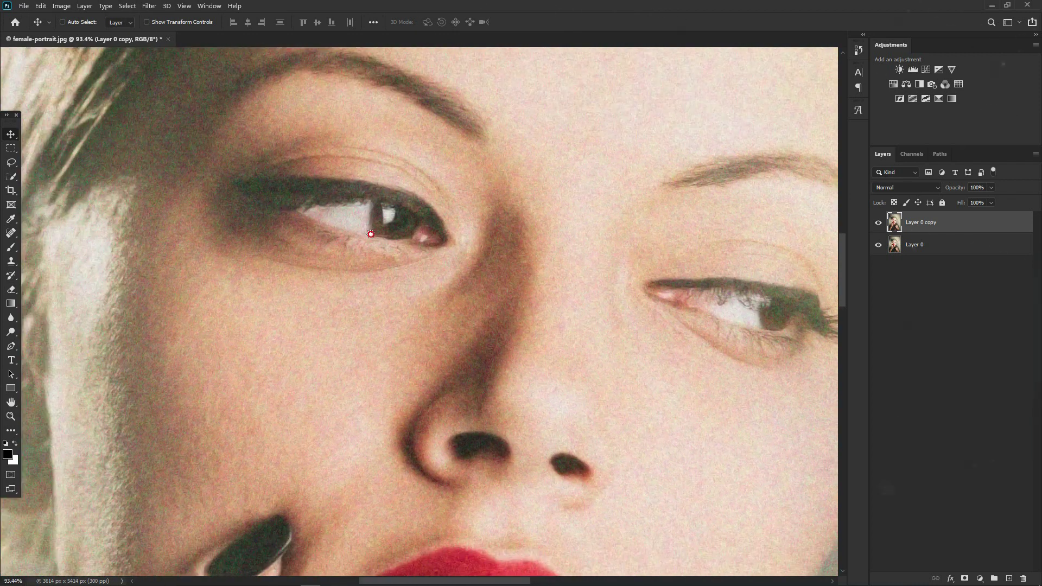
left_click(877, 229)
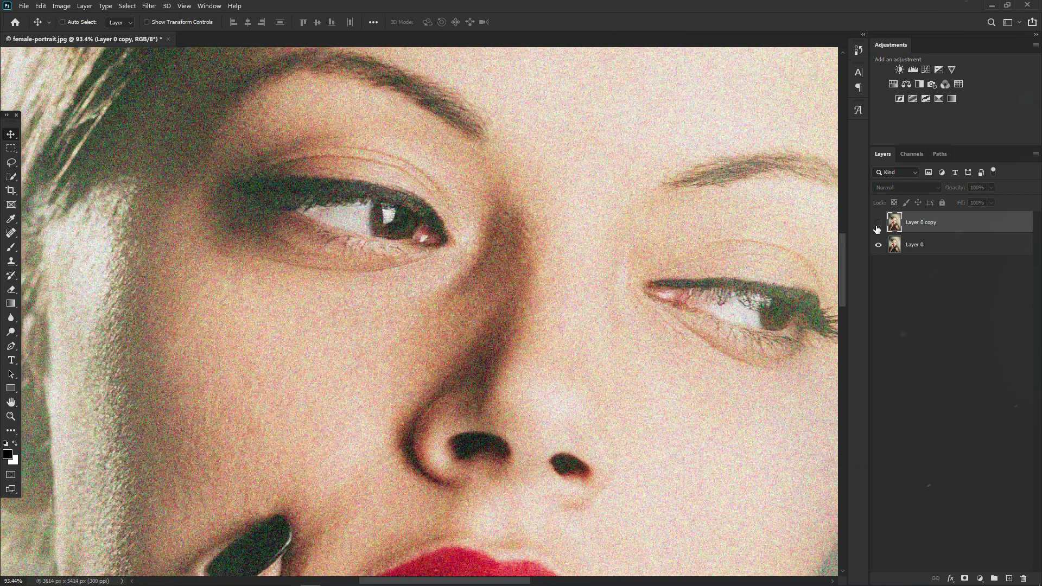
left_click(876, 228)
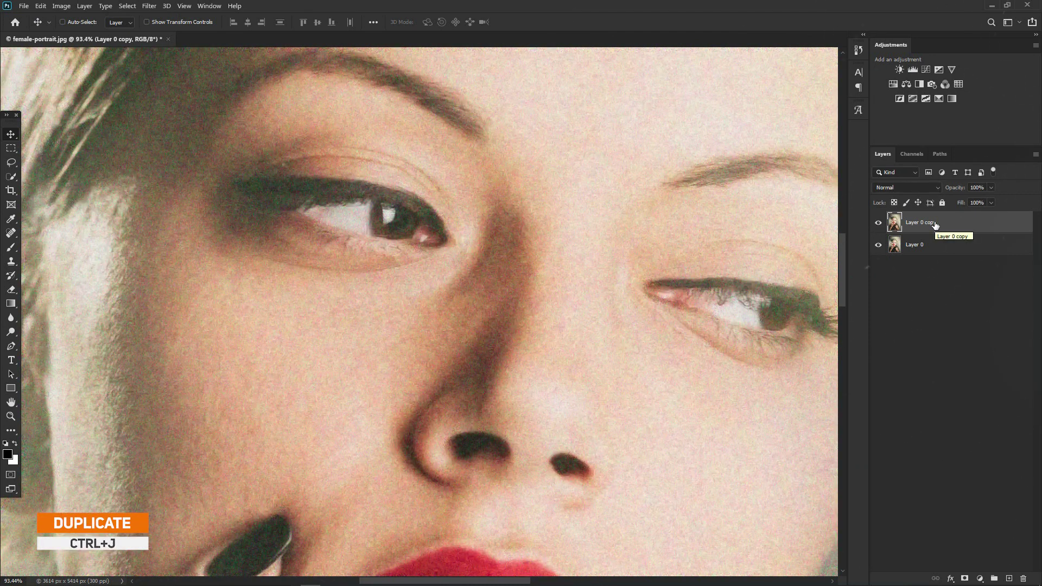
Duplicate the de-noised layer as Layer 0 copy 2 and apply Surface Blur with Radius 5.
key("ctrl+j")
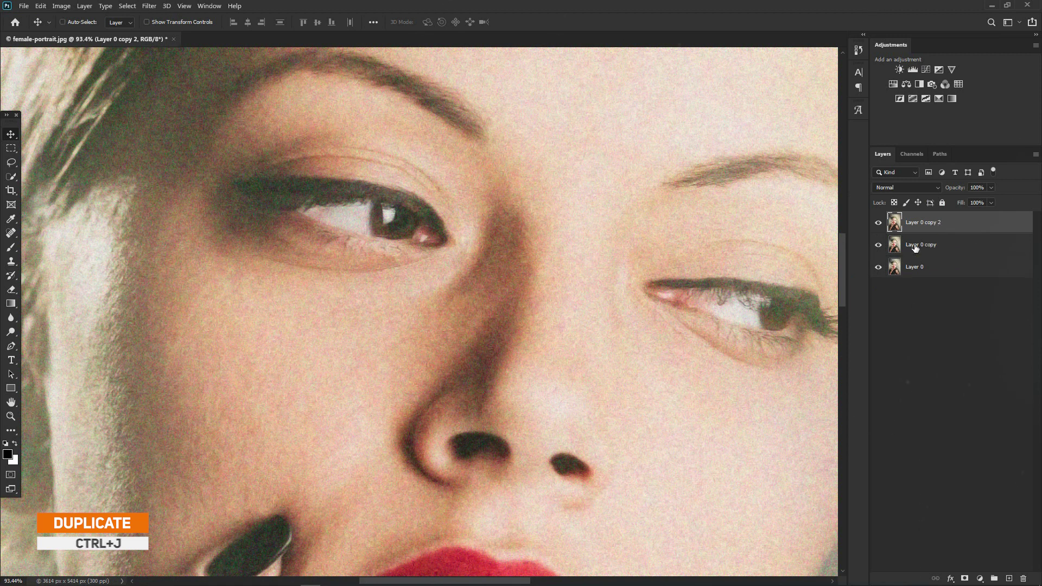
left_click(148, 6)
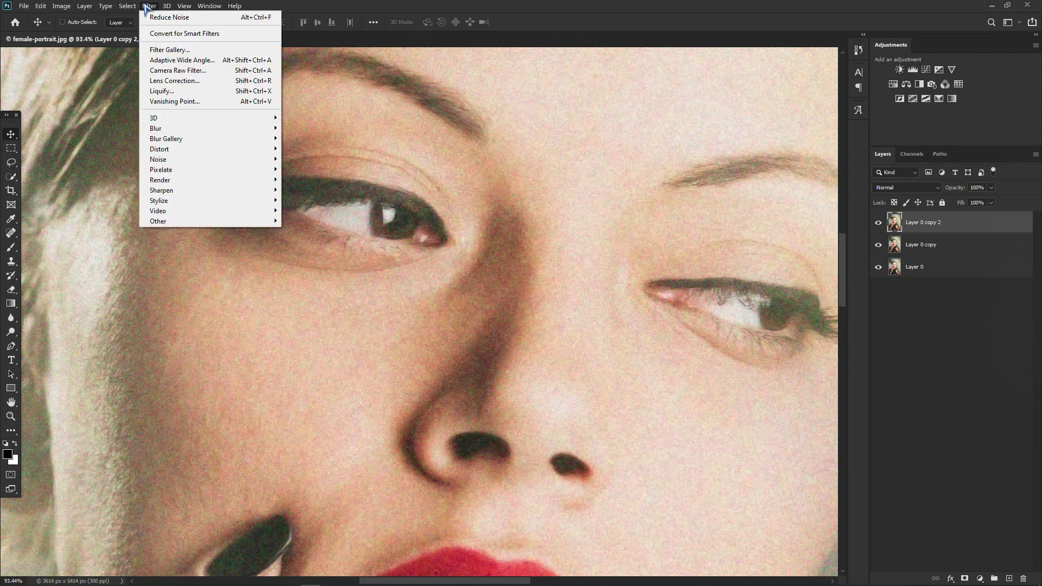
left_click(156, 128)
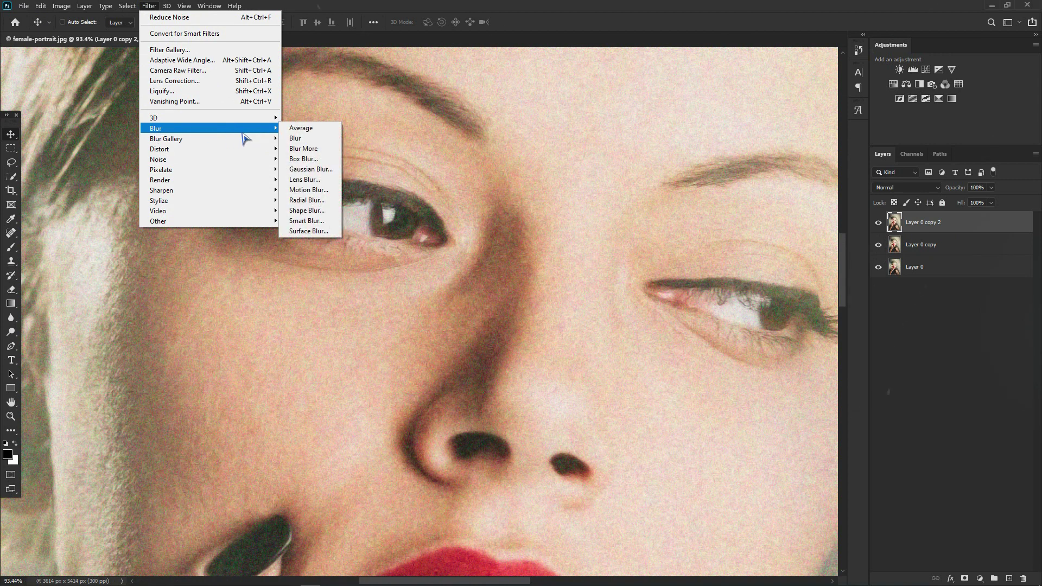
left_click(308, 232)
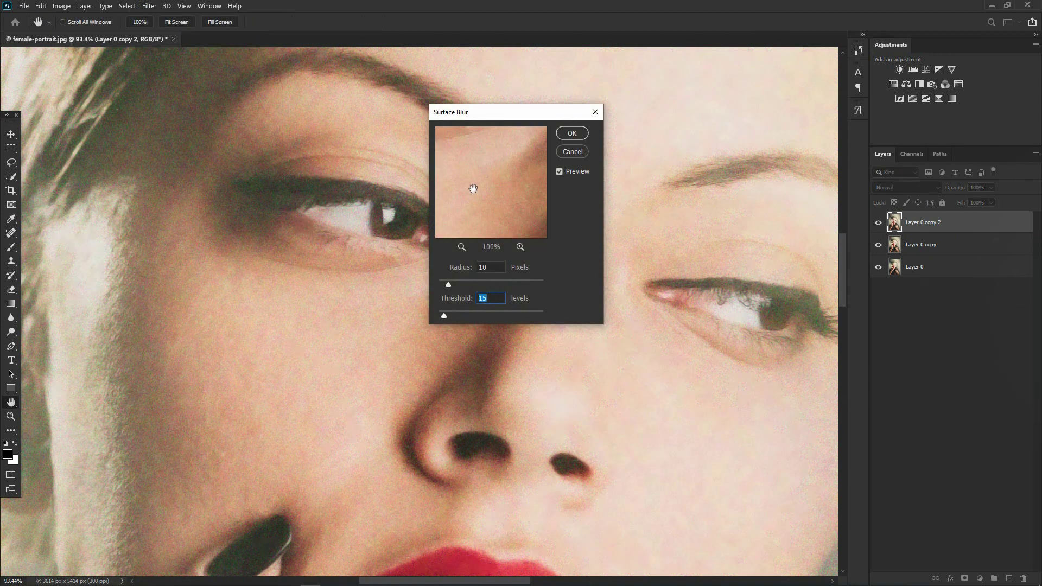
left_click(376, 216)
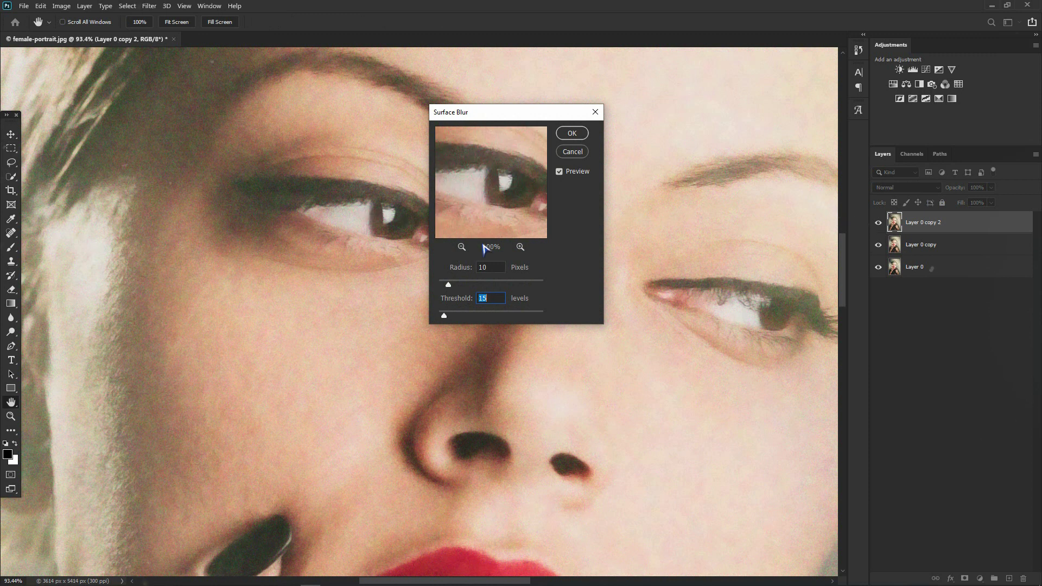
type("5")
left_click(571, 134)
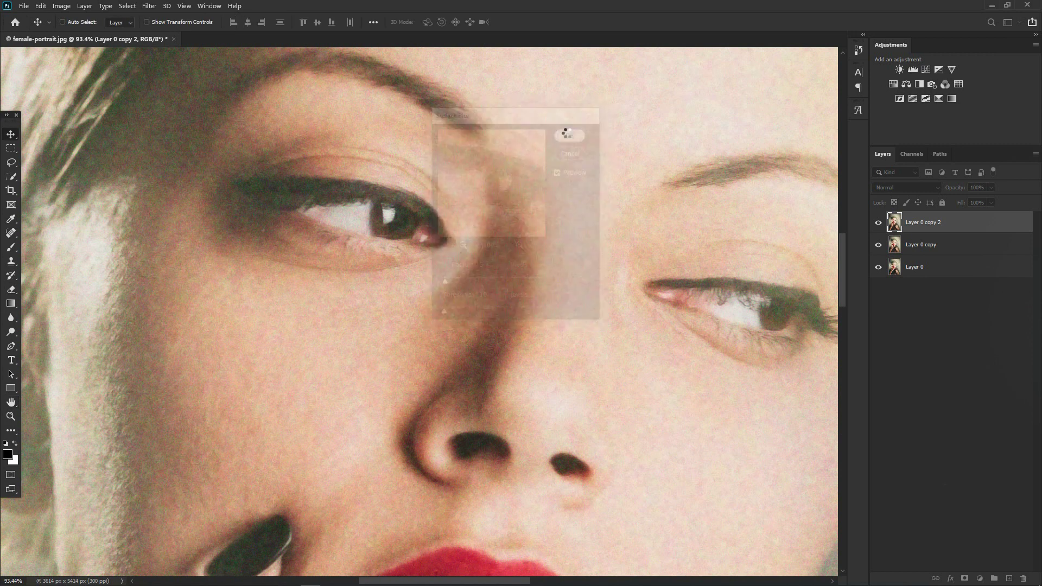
Toggle the blurred Layer 0 copy 2 off and on to compare before and after.
left_click(879, 222)
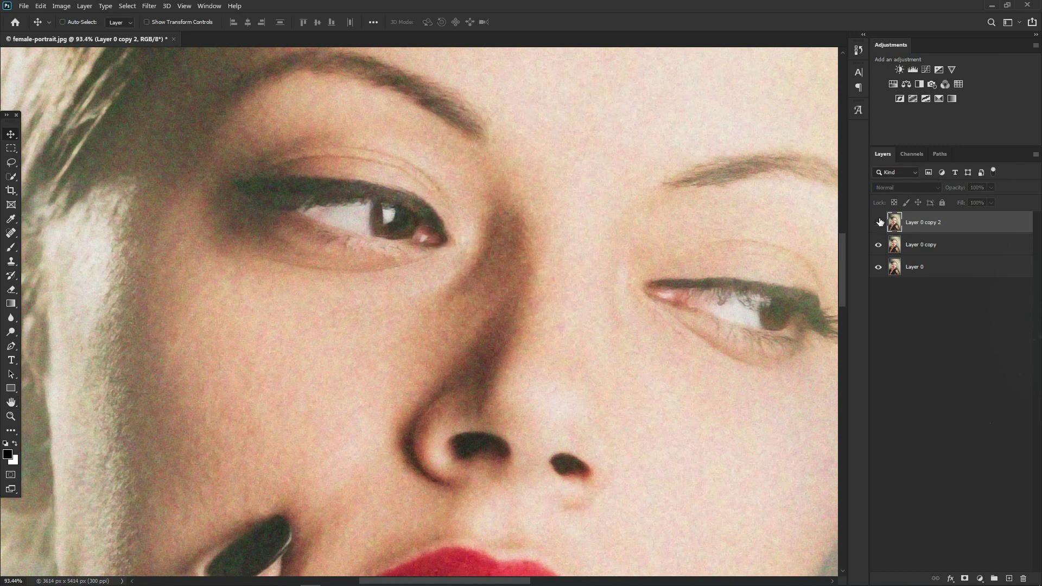
left_click(879, 222)
left_click(879, 222)
Apply Smart Sharpen from the Default preset at Amount 100%, Radius 1 px, Reduce Noise 10%.
left_click(152, 6)
mouse_move(161, 190)
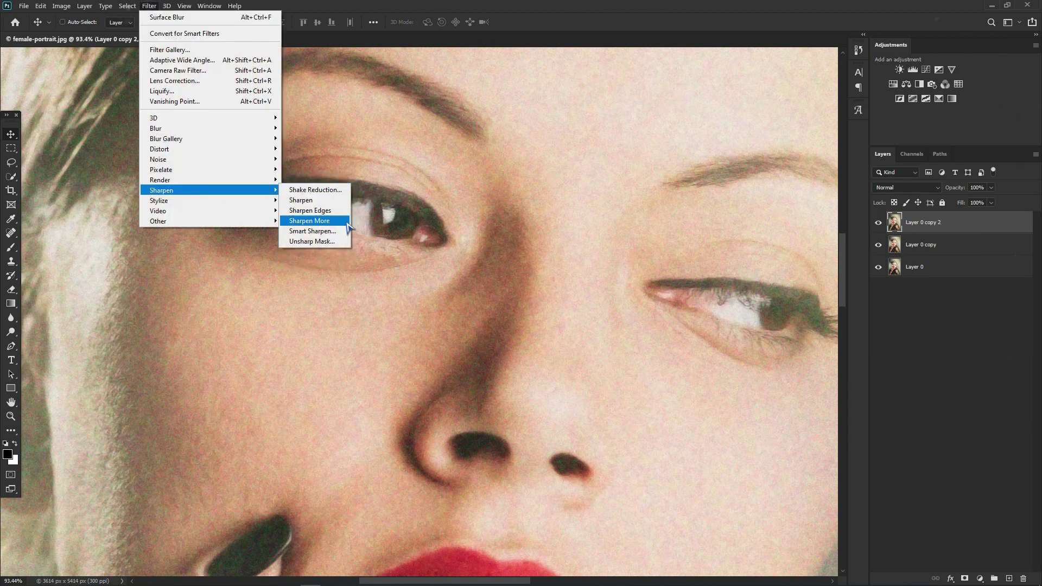
left_click(329, 234)
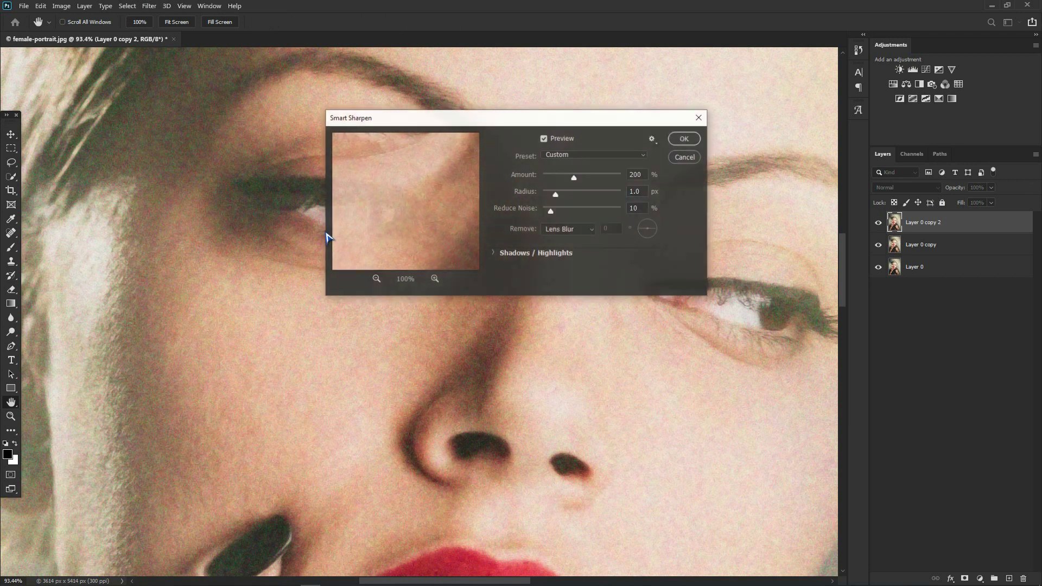
left_click_drag(411, 127, 490, 225)
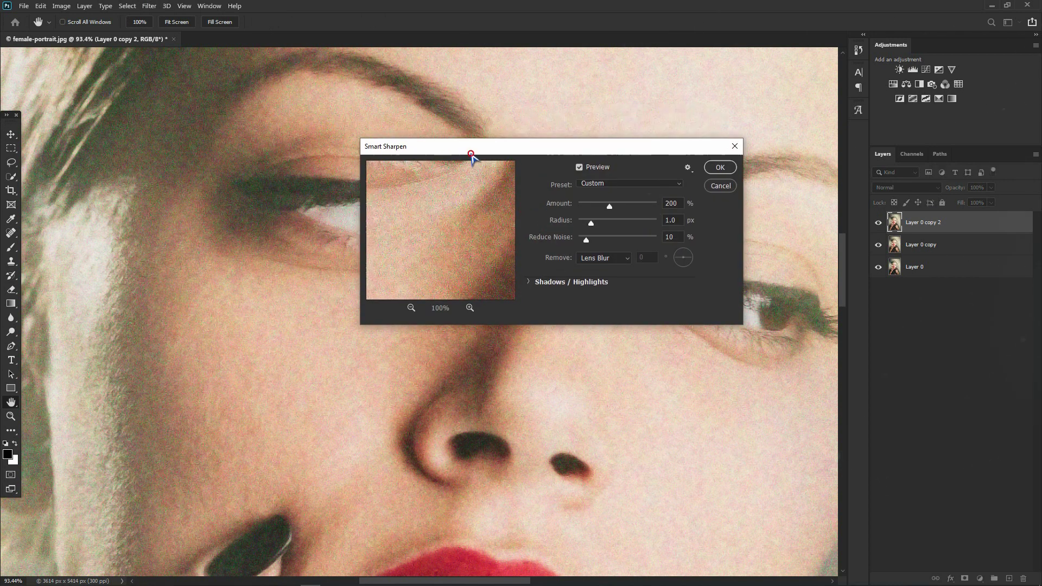
left_click(349, 213)
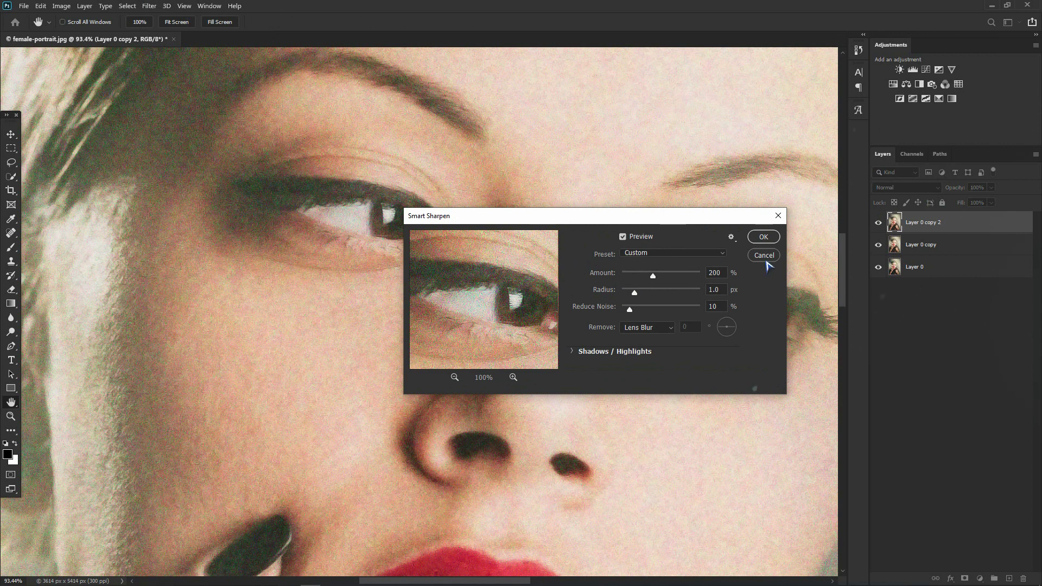
left_click(703, 254)
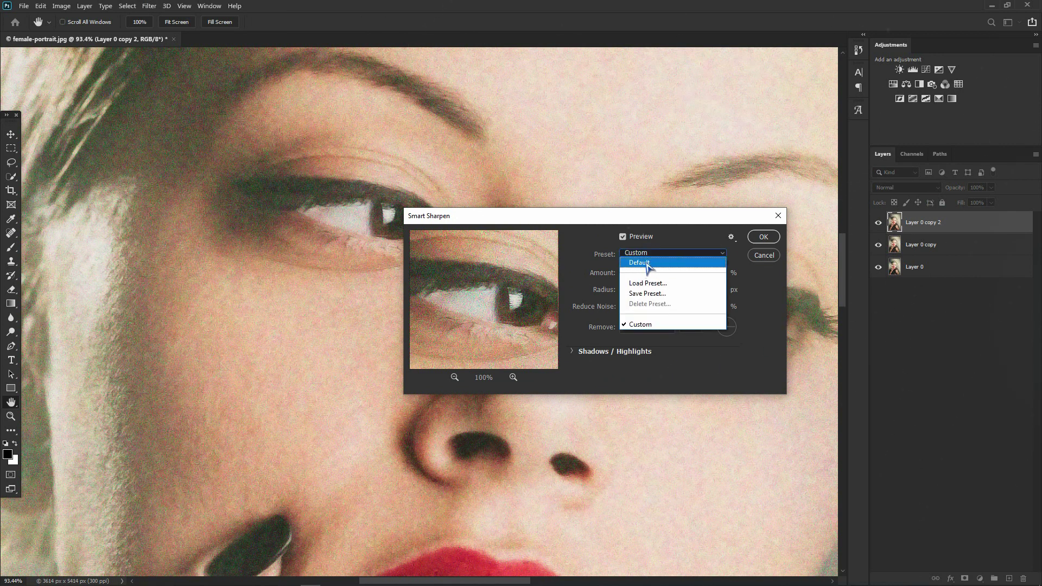
left_click(639, 263)
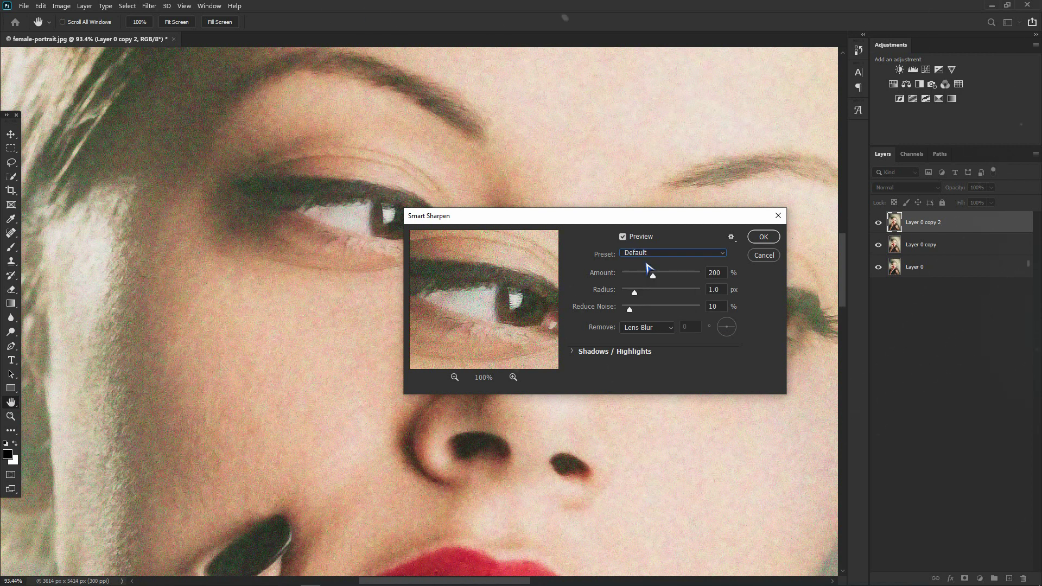
left_click(654, 275)
left_click_drag(653, 276, 646, 281)
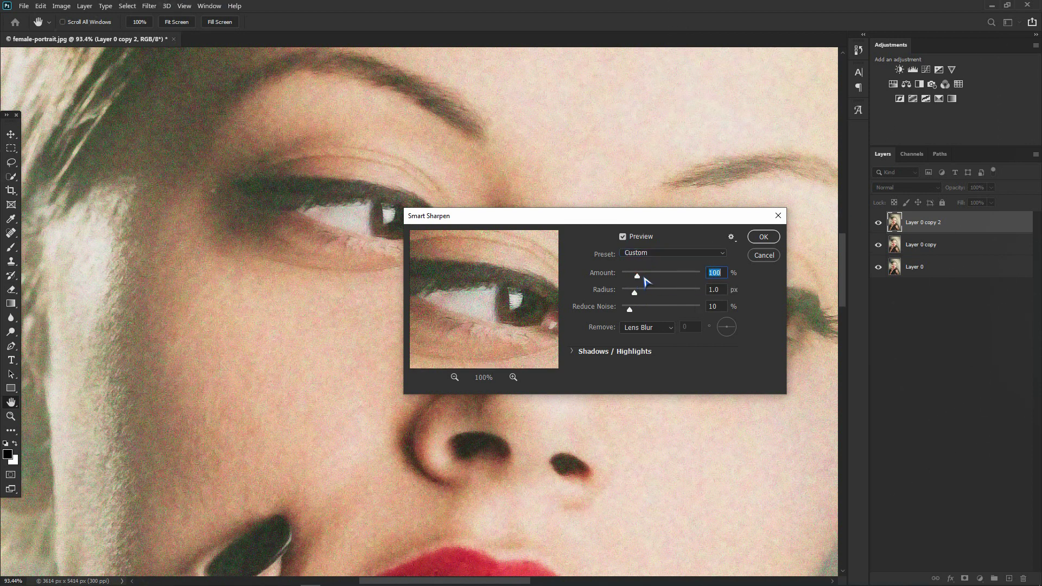
key("Tab")
key("Tab")
left_click(764, 237)
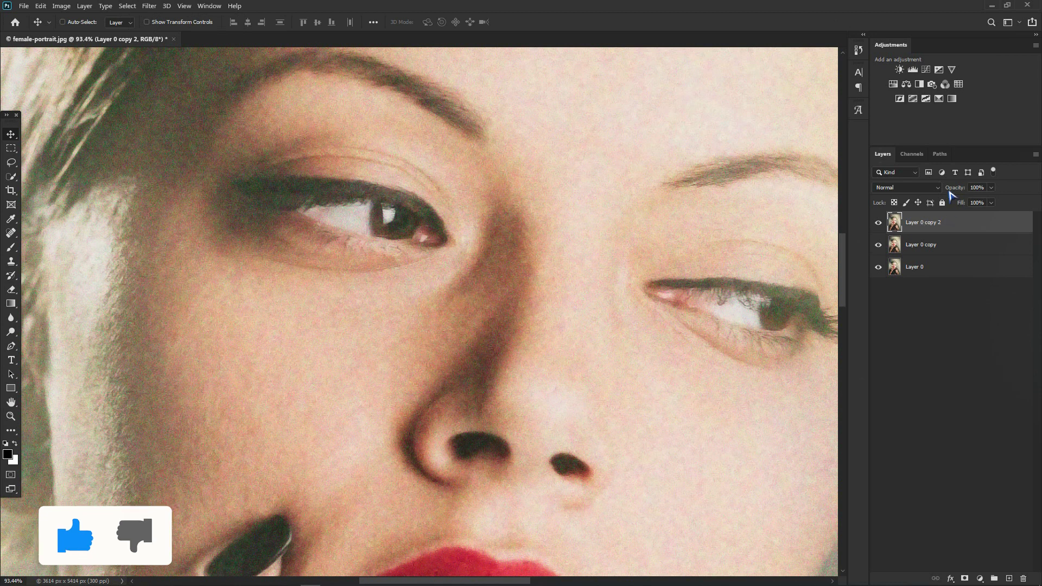
Toggle the sharpened Layer 0 copy 2 off and on to compare the noise.
left_click(879, 223)
left_click(879, 223)
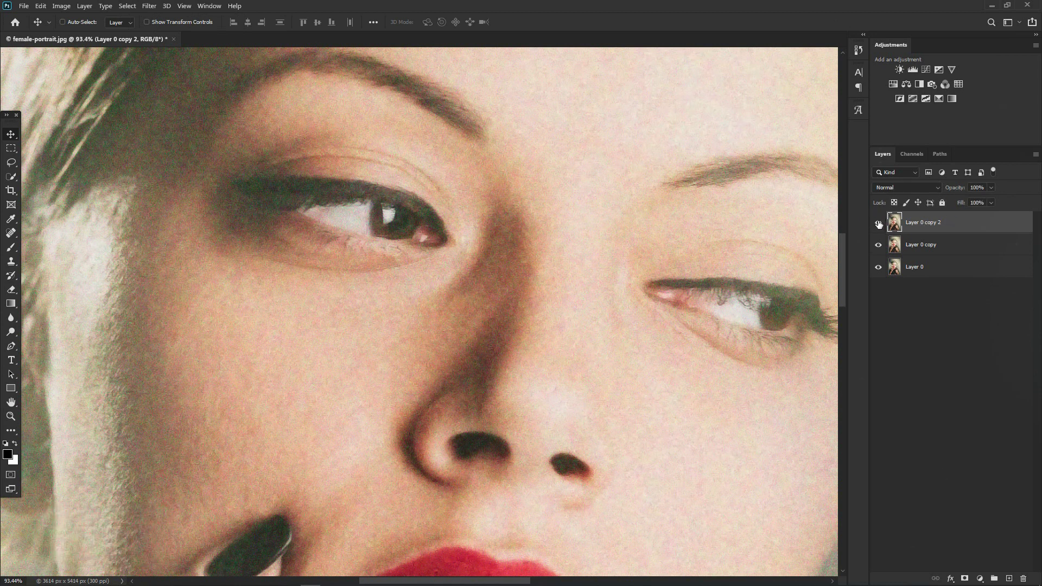
left_click(879, 223)
left_click(879, 224)
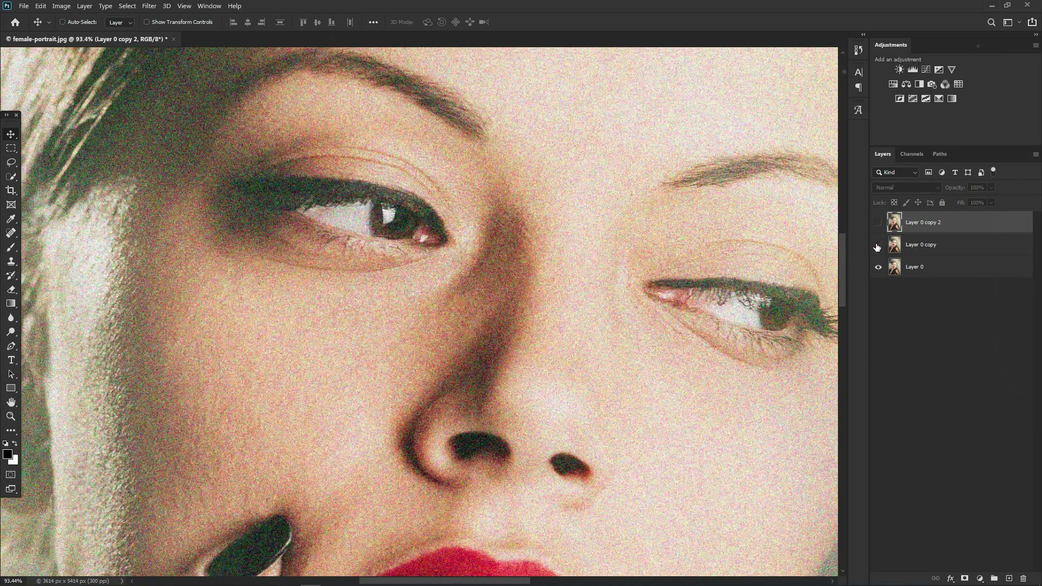
left_click(879, 222)
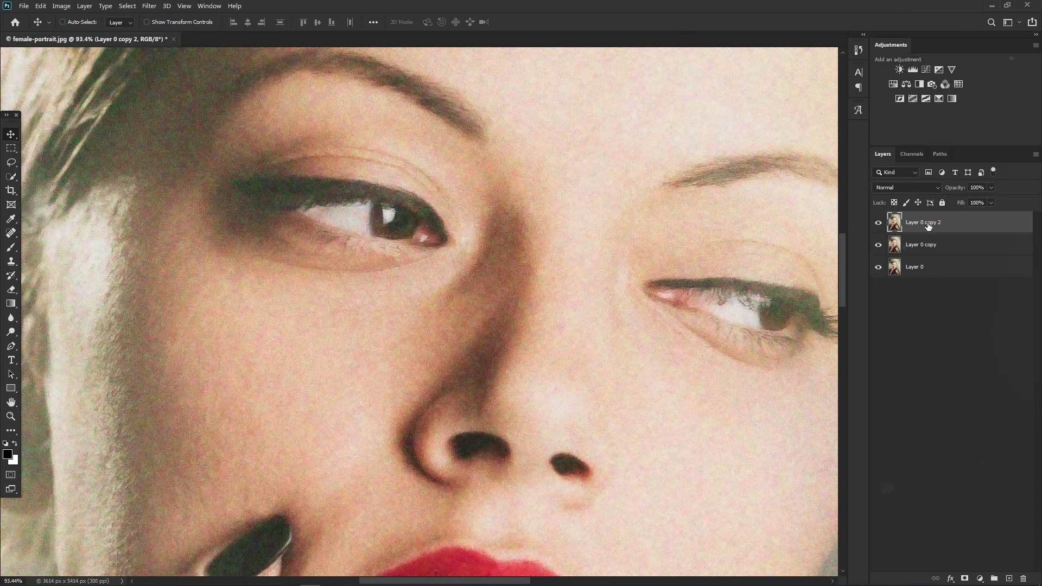
Lower Layer 0 copy 2 opacity to 60%, compare again, and select both copy layers.
left_click(991, 188)
left_click_drag(993, 199, 976, 200)
left_click(878, 223)
left_click(878, 223)
left_click(878, 223)
left_click(930, 244)
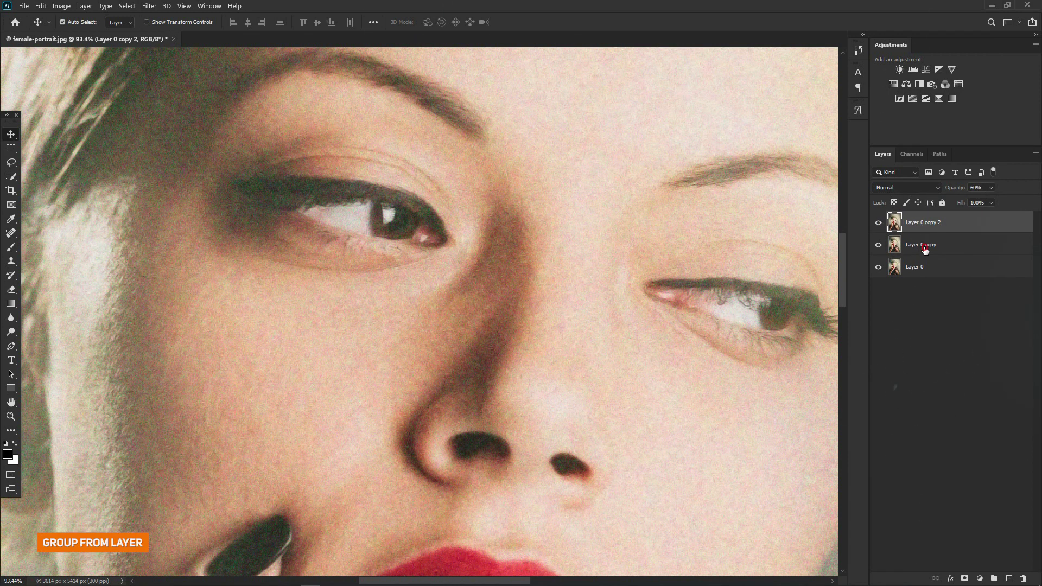
left_click(925, 247, "shift")
Group Layer 0 copy and Layer 0 copy 2 into Group 1 with Group from Layers.
right_click(926, 227)
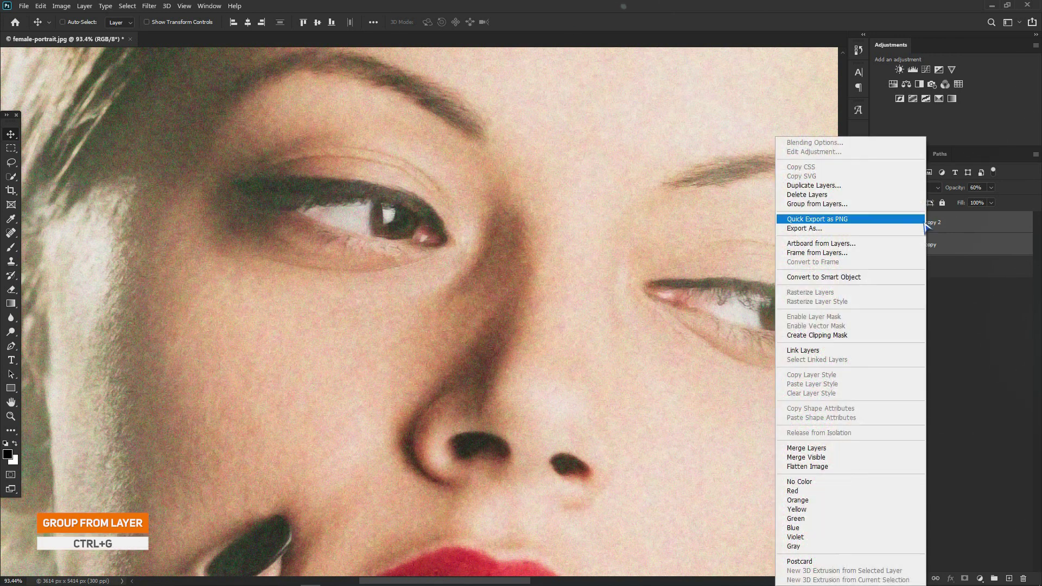
left_click(835, 205)
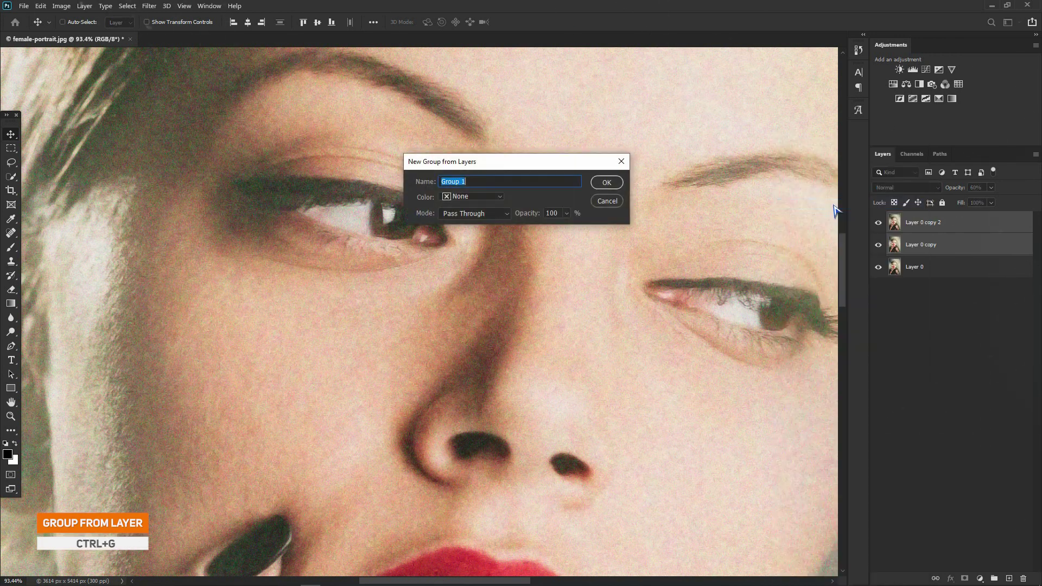
left_click(607, 183)
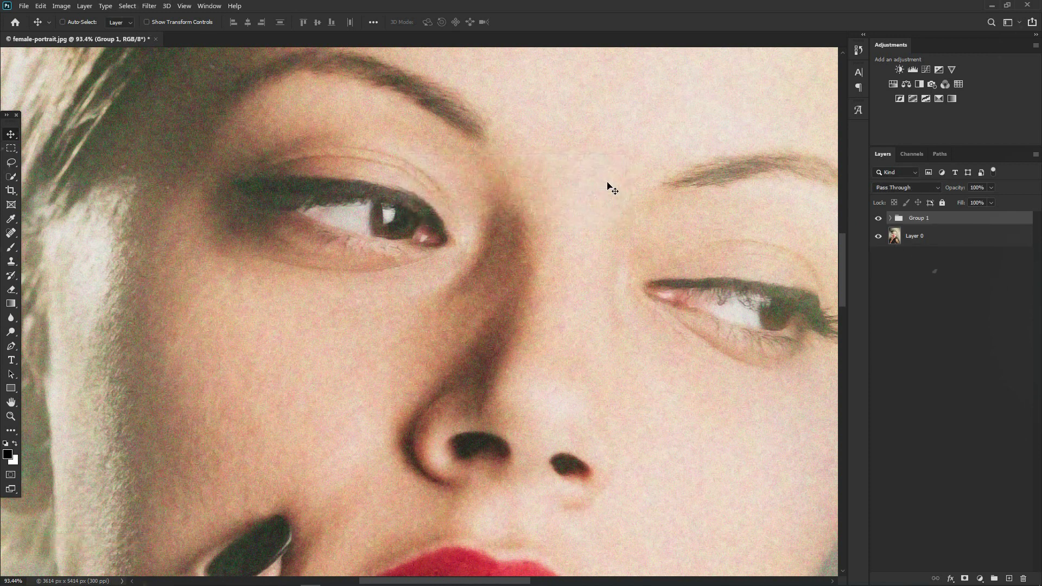
Add a white layer mask to Group 1 and choose the Brush tool with black foreground.
left_click(964, 579)
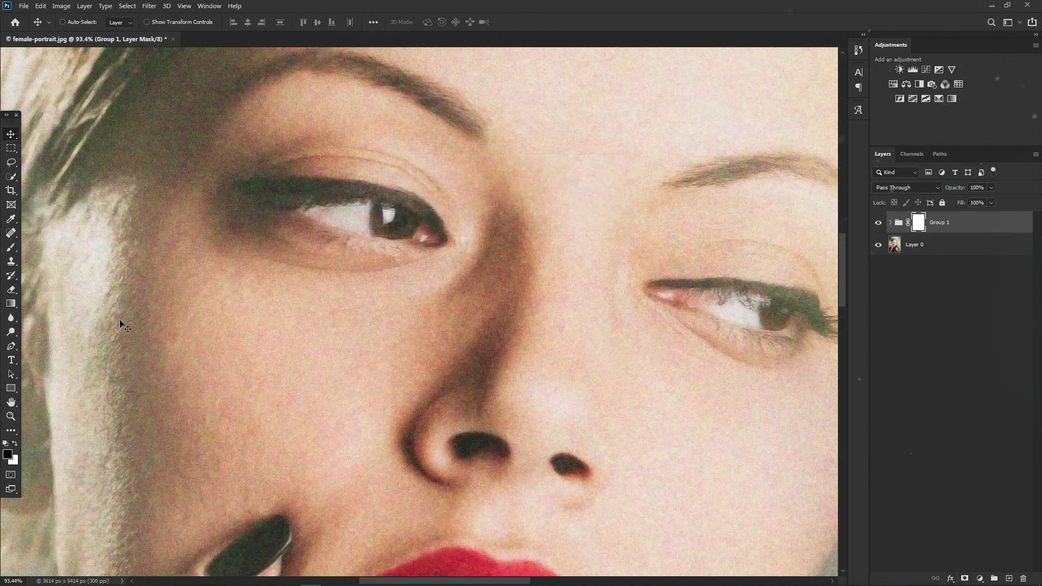
left_click(11, 249)
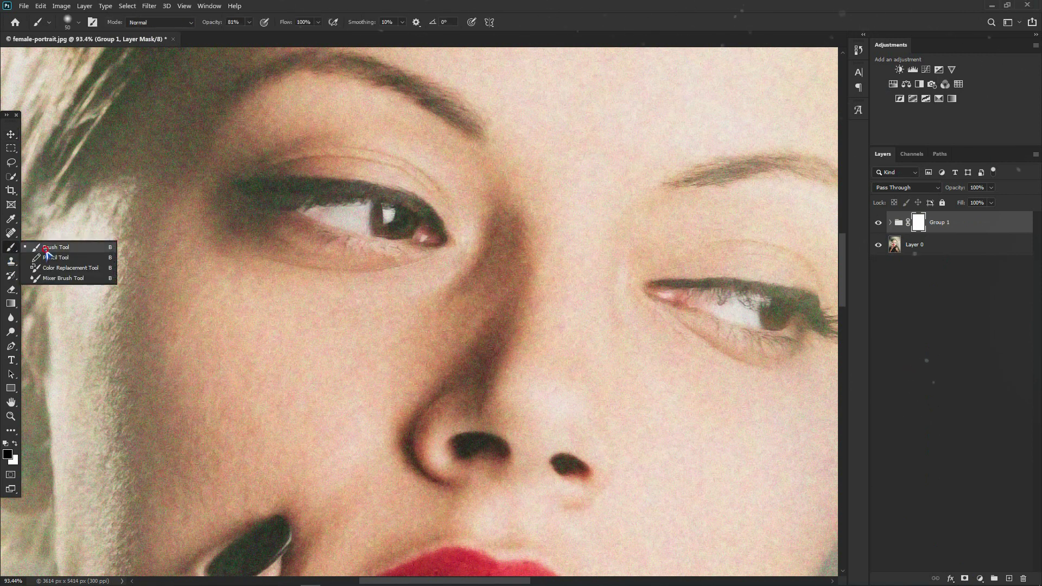
left_click(47, 249)
left_click(11, 455)
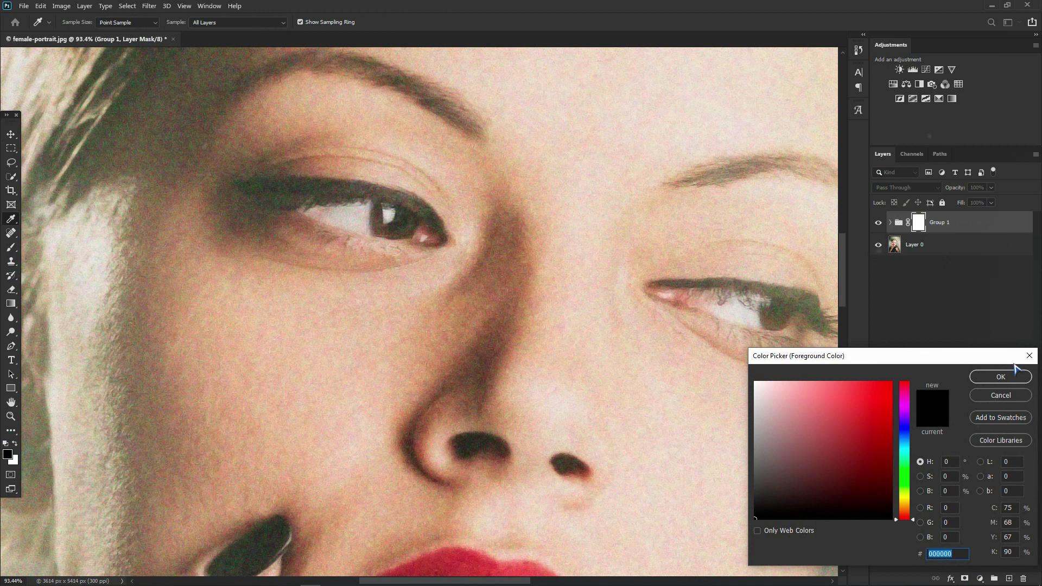
left_click(1001, 378)
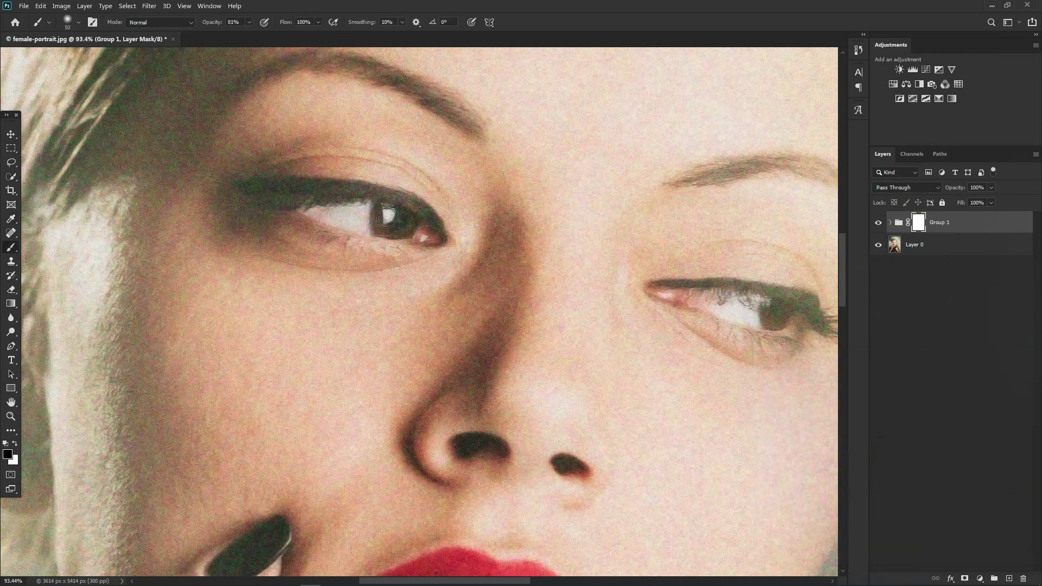
Set the brush to about 44 px, 0% hardness, and 67% opacity.
right_click(383, 206)
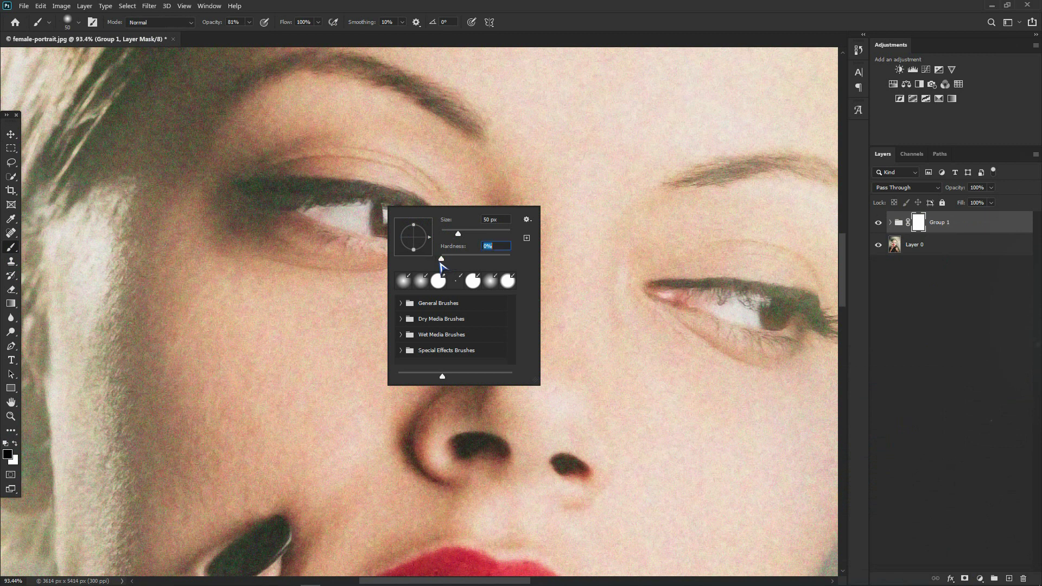
left_click_drag(459, 237, 456, 237)
key("Return")
left_click_drag(221, 22, 214, 23)
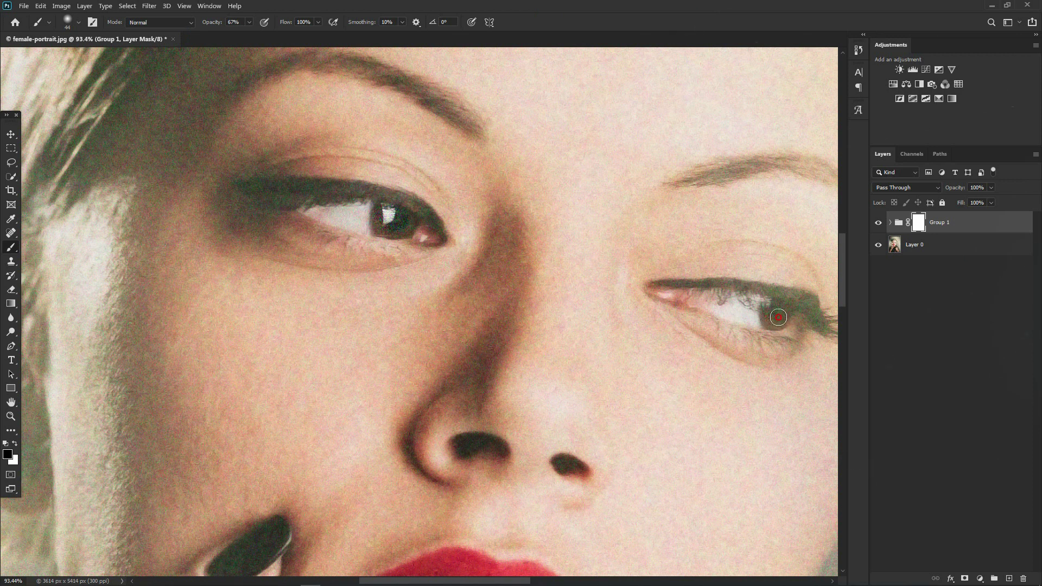
Paint black on the mask over the right iris, drop brush opacity to 44%, and pan toward the mouth.
left_click(760, 319)
left_click_drag(208, 23, 200, 23)
left_click_drag(257, 350, 365, 252)
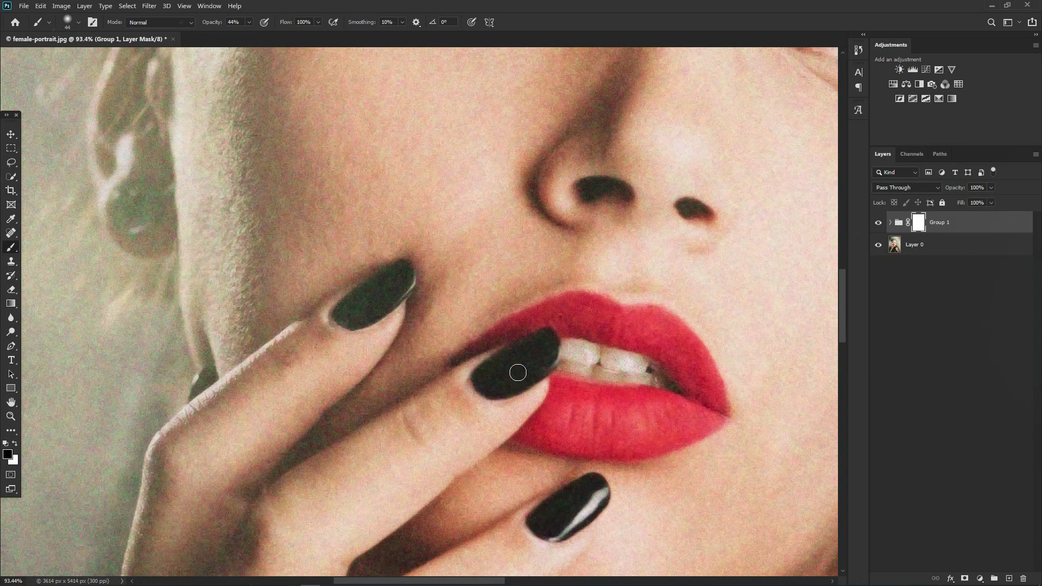
Zoom out and back in, then toggle Group 1 off and on to compare the whole face.
scroll(518, 372, "down", 1)
scroll(618, 444, "down", 1)
scroll(614, 442, "down", 1)
scroll(603, 425, "down", 1)
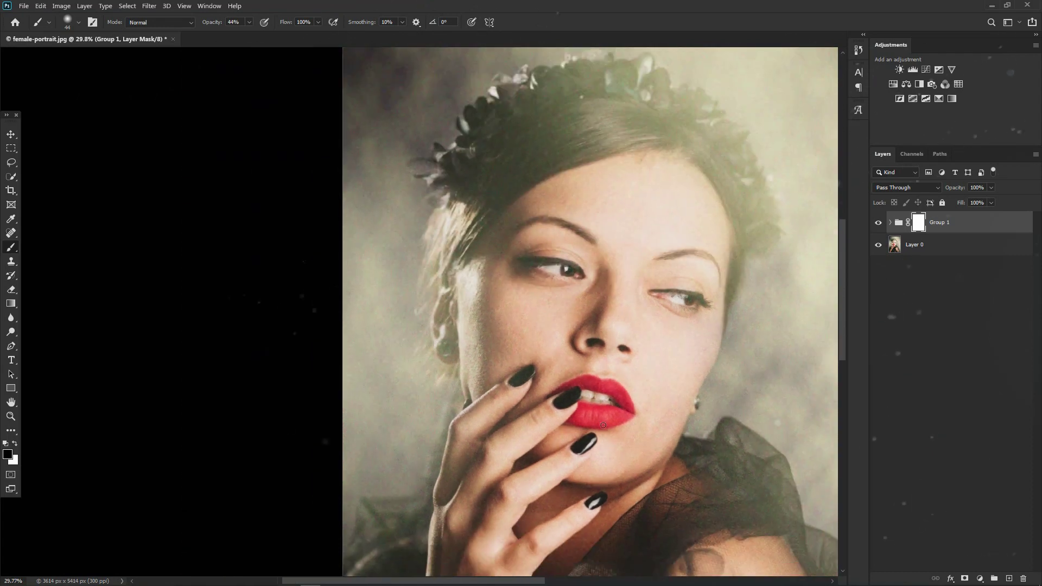
scroll(555, 394, "down", 1)
scroll(626, 391, "up", 1)
scroll(621, 379, "up", 1)
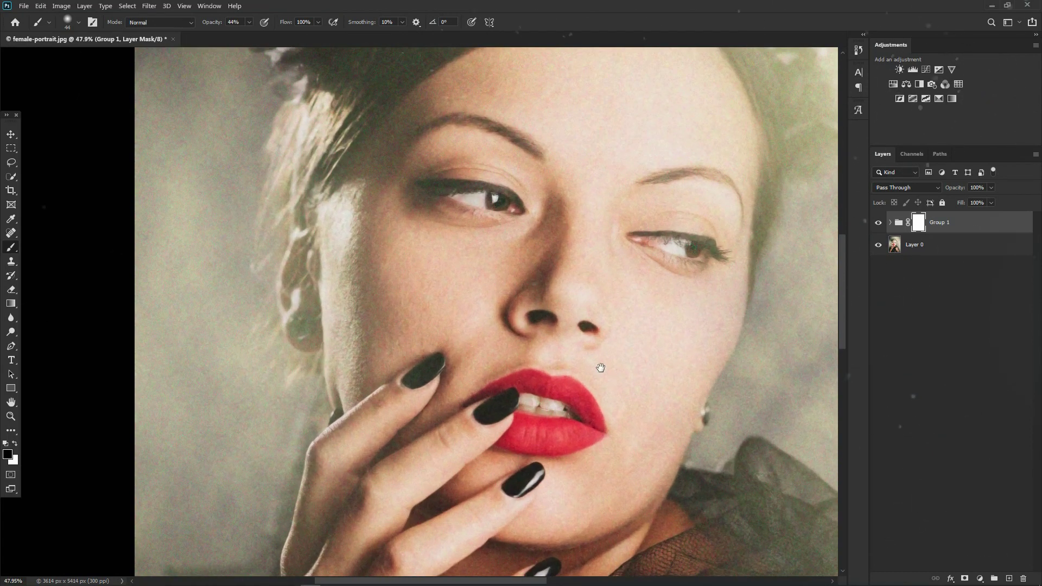
scroll(600, 365, "up", 1)
scroll(475, 337, "up", 1)
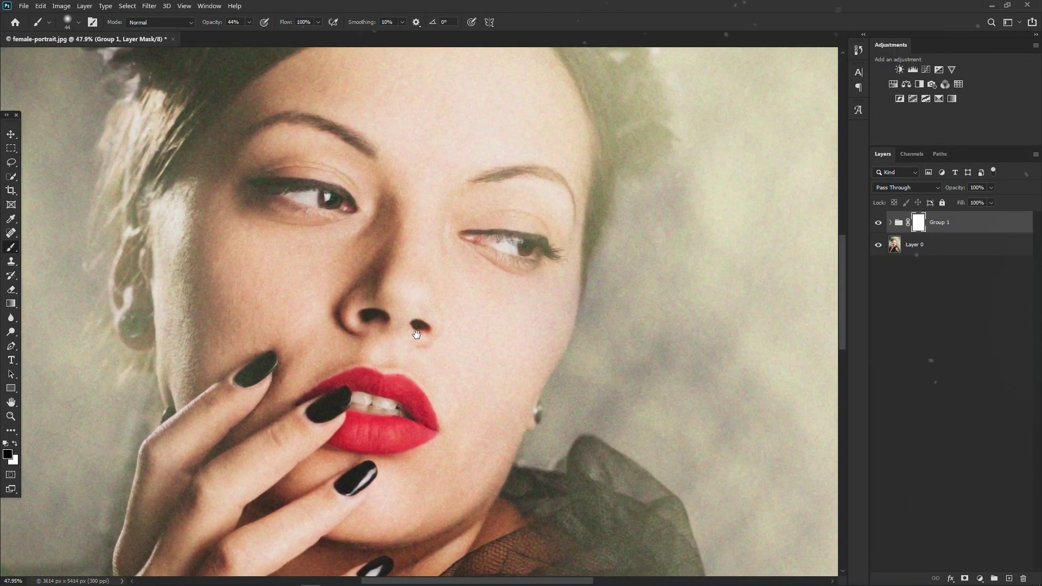
left_click(876, 222)
left_click(876, 222)
Zoom and pan to the eyes, then hide Group 1 to show the noisy original.
scroll(389, 298, "up", 2)
scroll(247, 286, "up", 2)
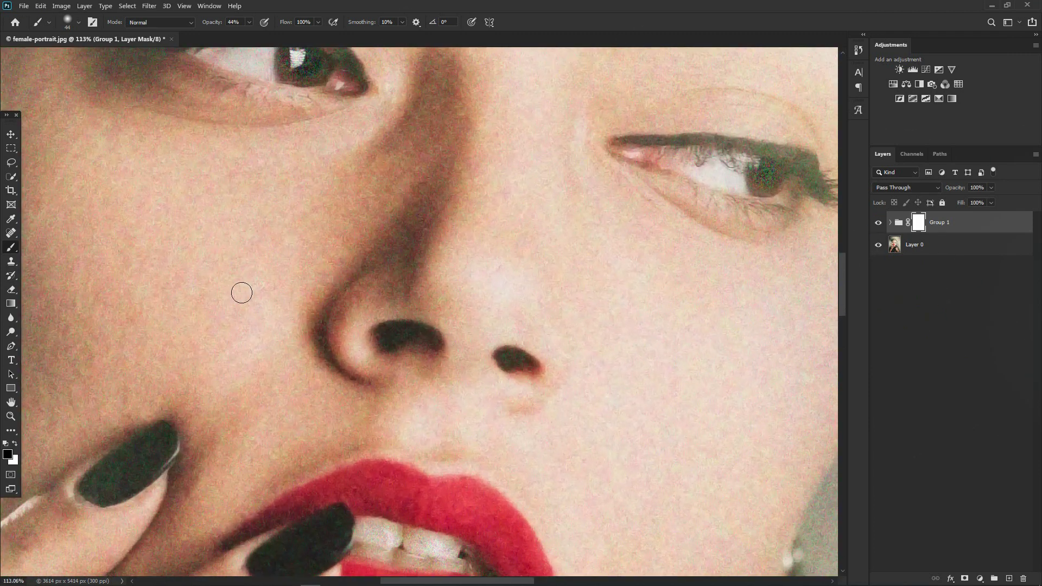
left_click_drag(272, 254, 302, 384)
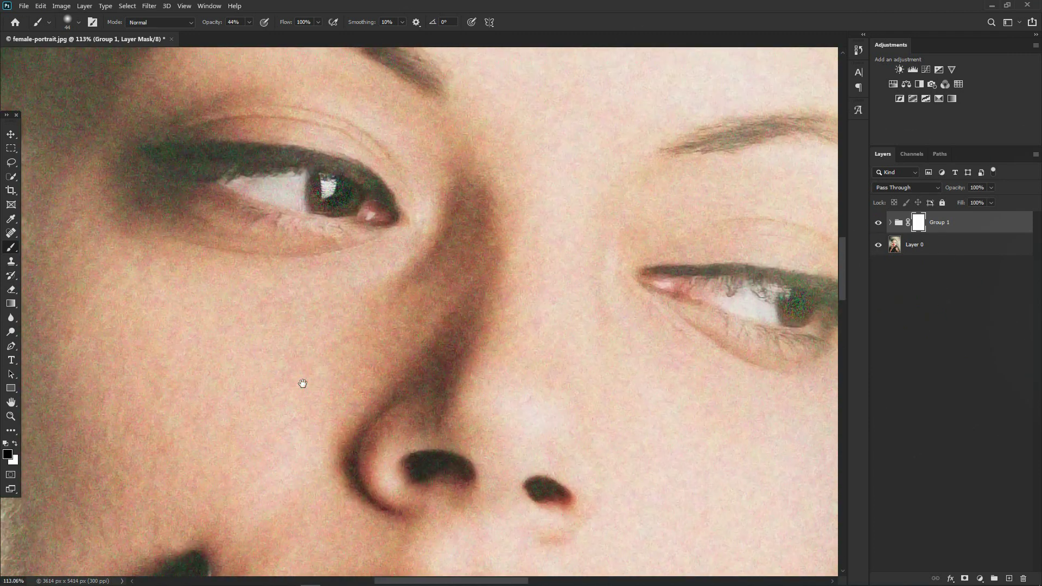
left_click(878, 222)
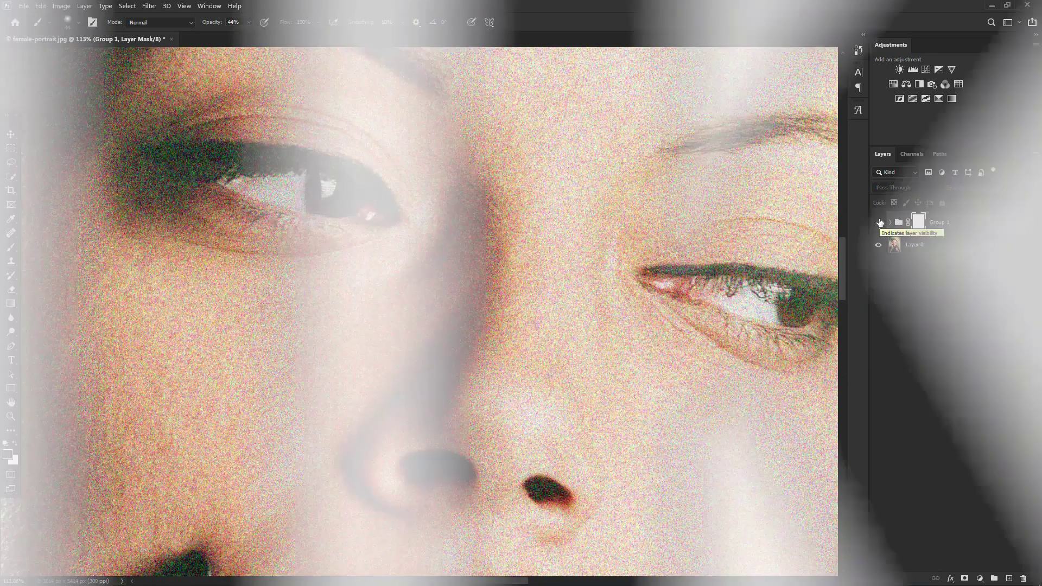